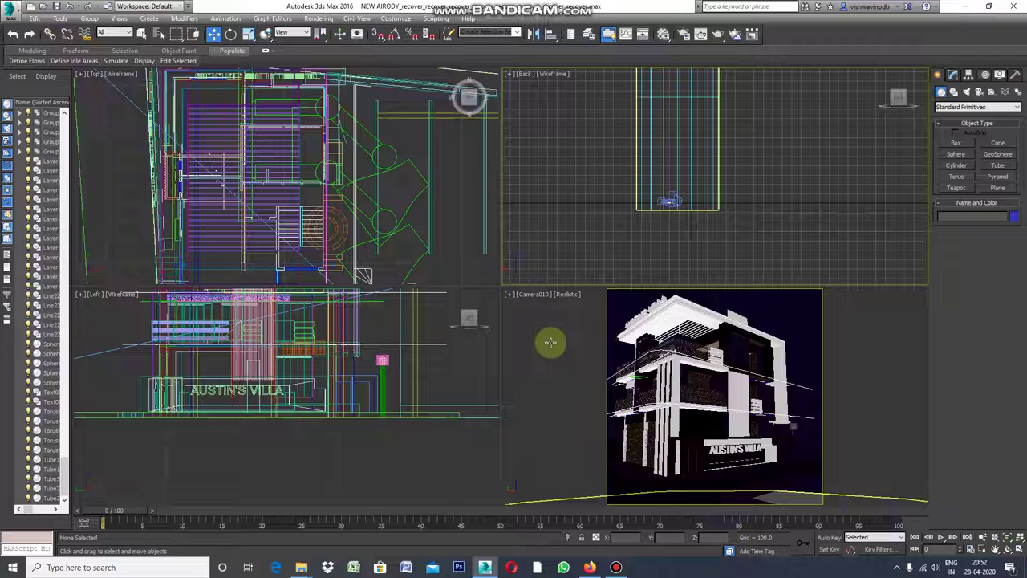
Activate the Back view, then zoom out the Top view until the whole villa plan shows.
click(549, 272)
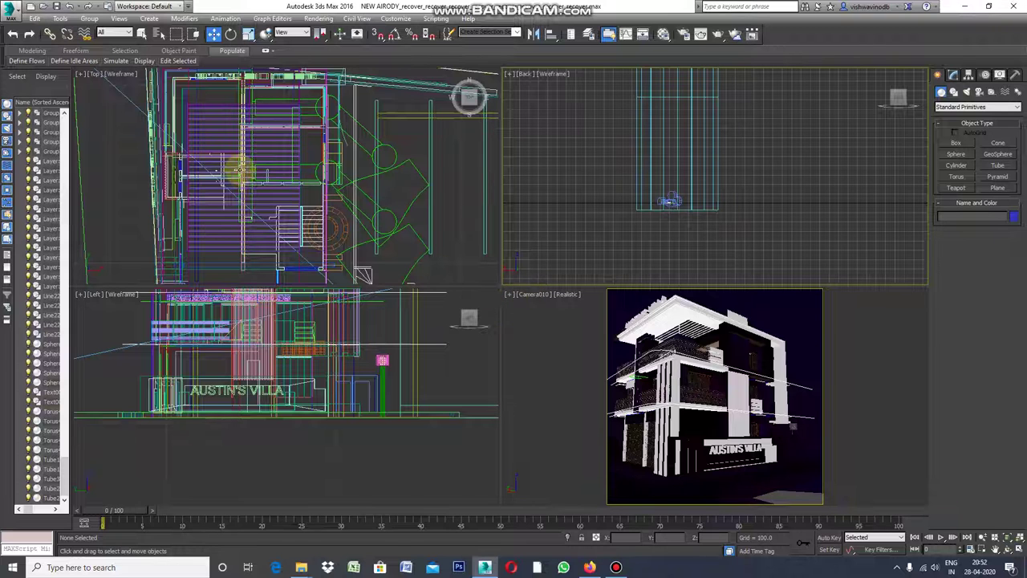
scroll(241, 169, down, 2)
scroll(88, 88, down, 1)
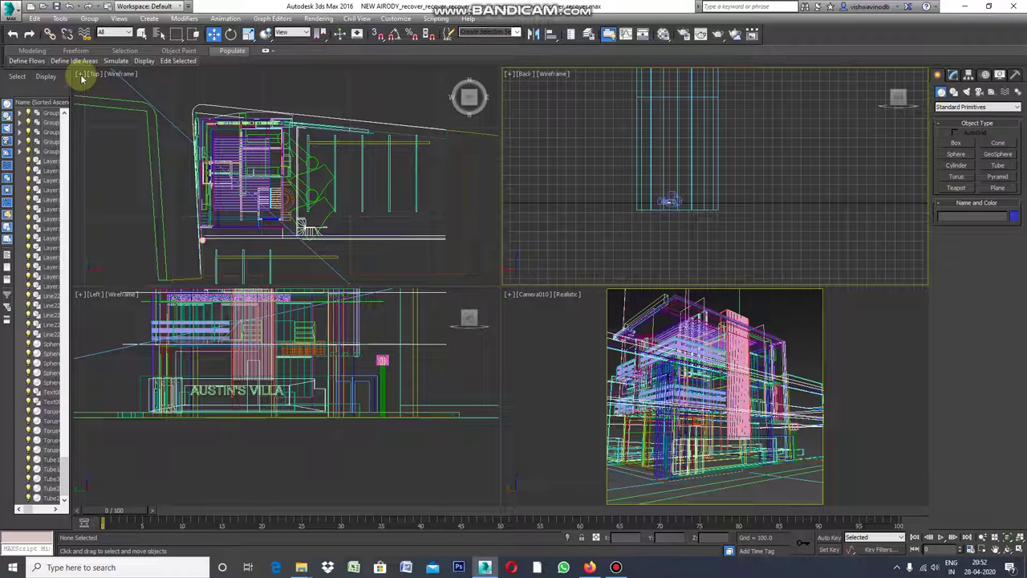
Maximize the Top viewport, zoom to frame the whole site plan, and pick the Box primitive.
click(79, 74)
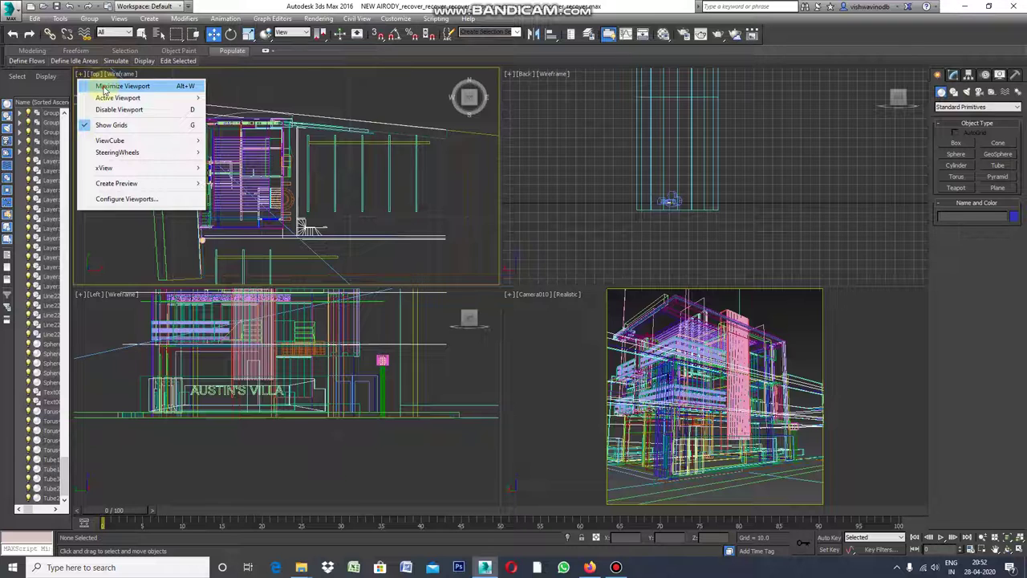
click(112, 85)
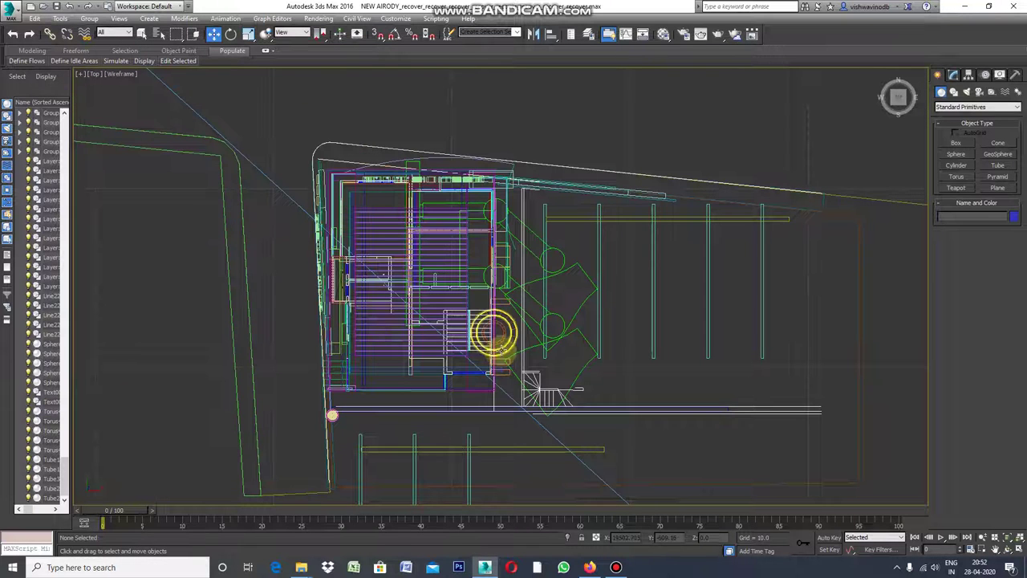
scroll(393, 276, down, 3)
scroll(465, 317, down, 2)
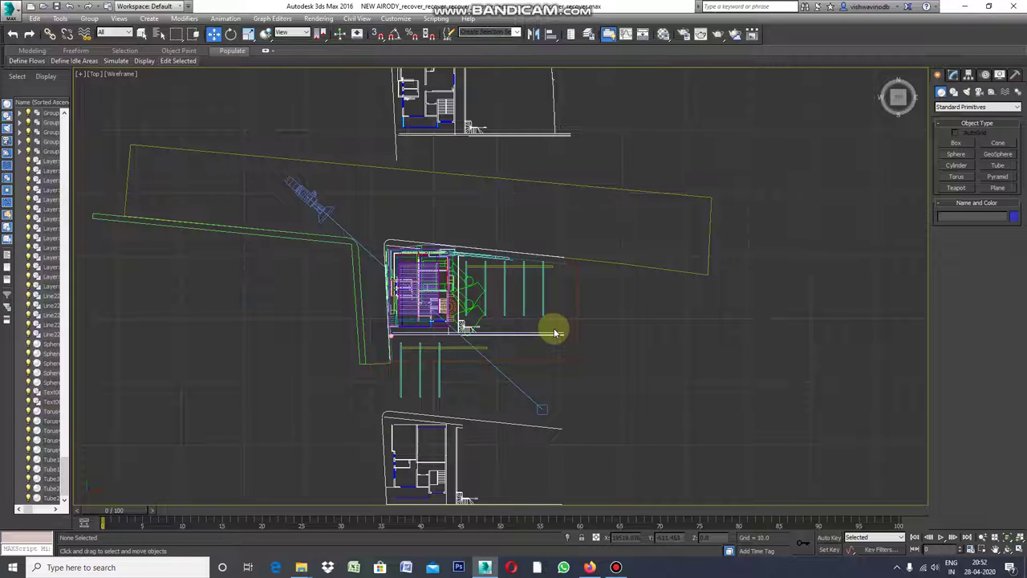
scroll(543, 321, down, 2)
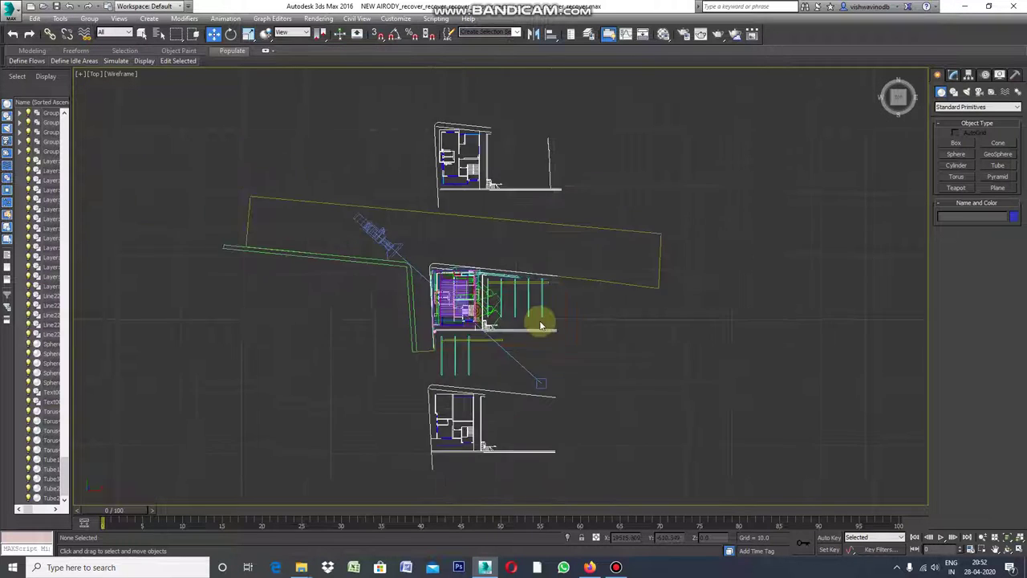
scroll(365, 286, up, 2)
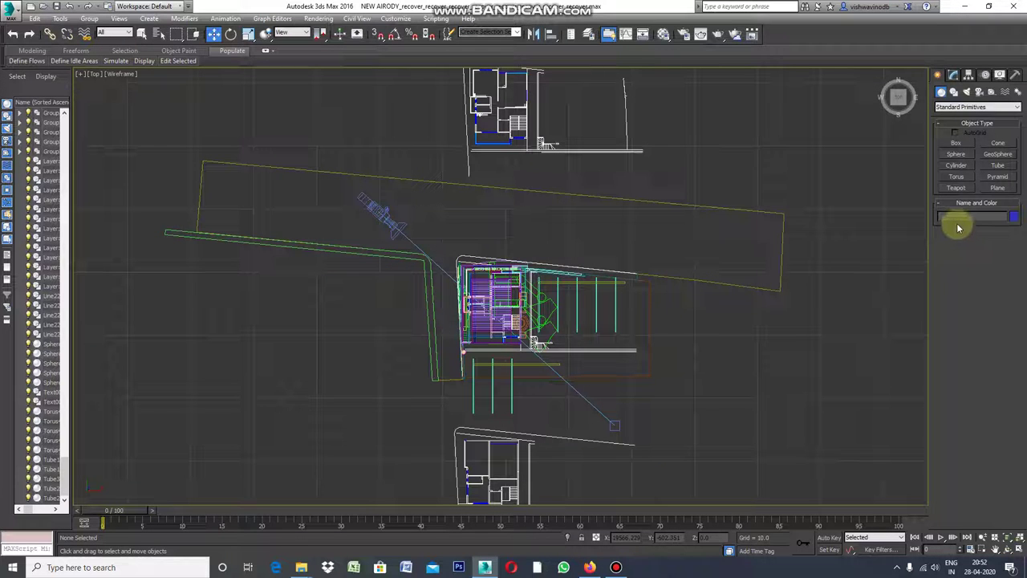
click(955, 146)
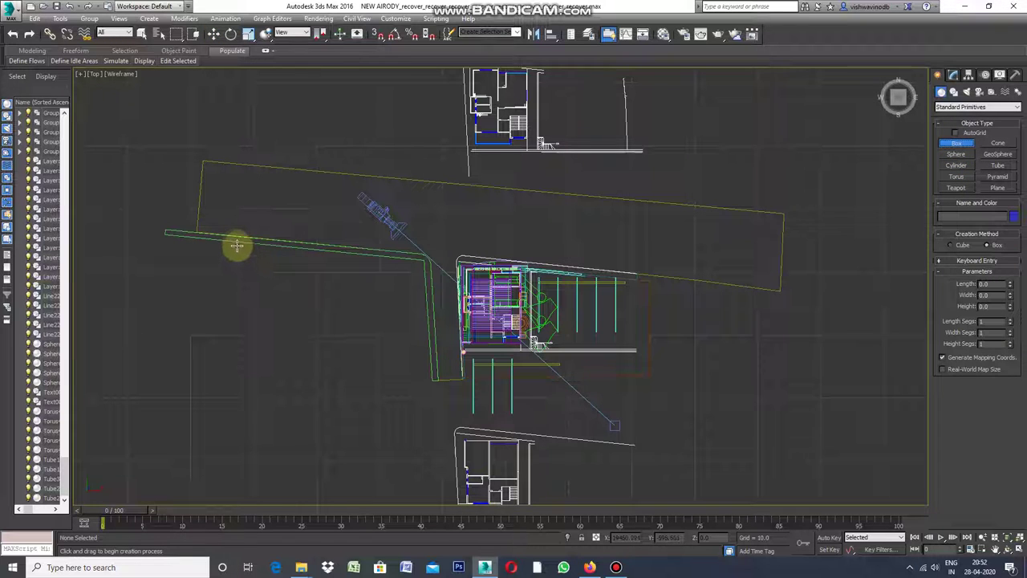
Draw a flat 24.784 × 31.488 box, 0.05 high, left of the house as the lawn.
drag(234, 243, 433, 398)
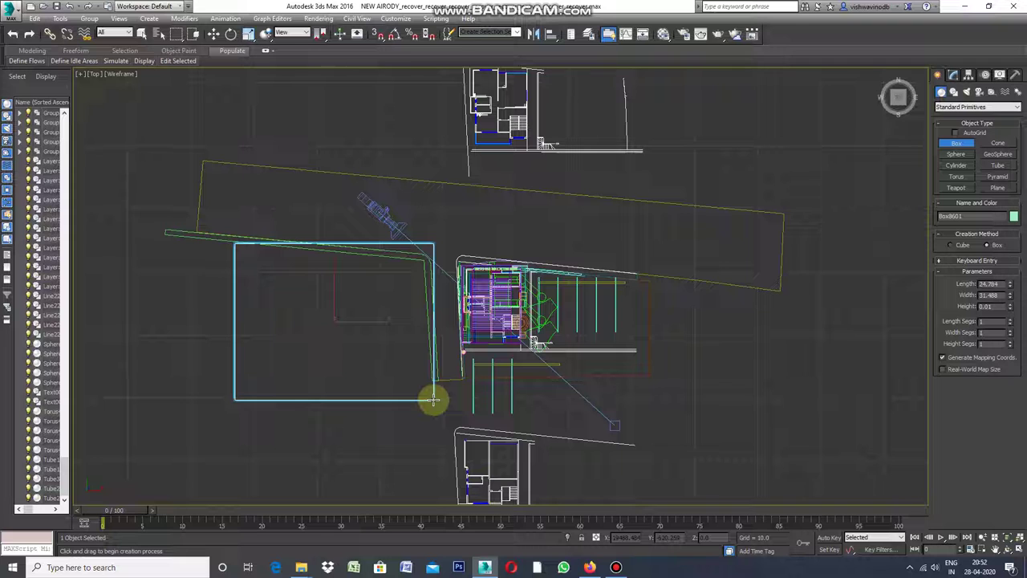
drag(433, 398, 432, 400)
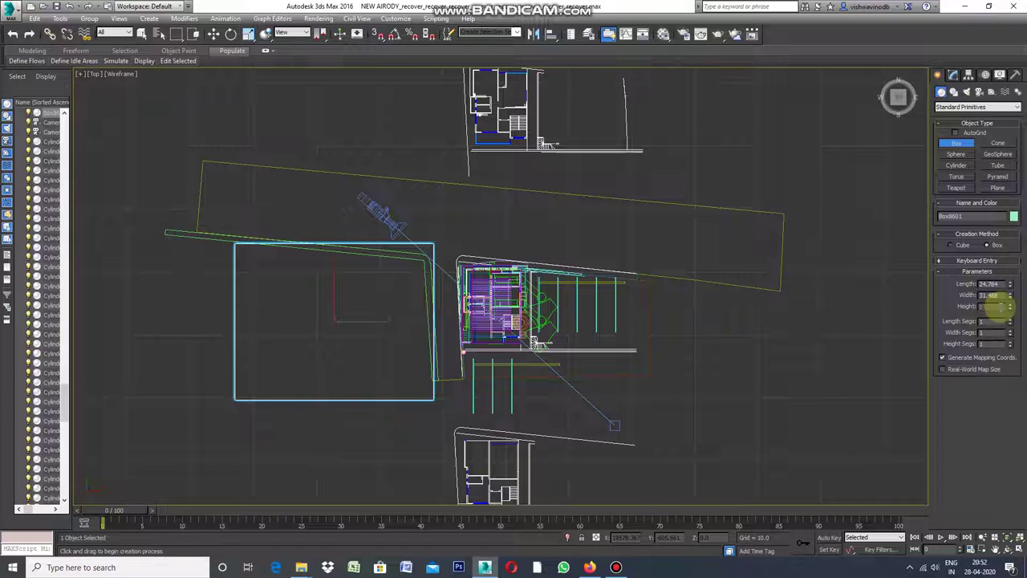
text(15)
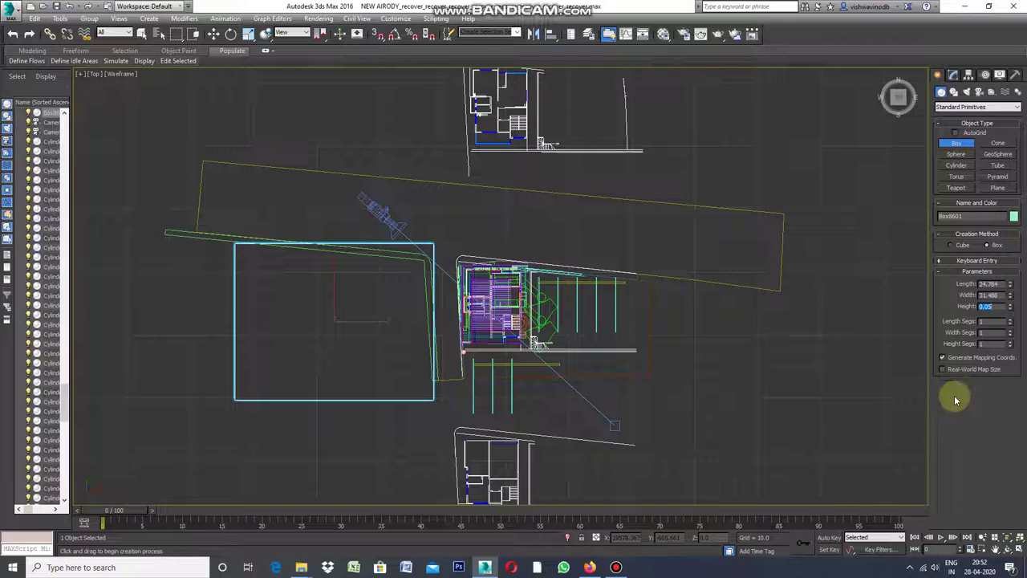
click(903, 403)
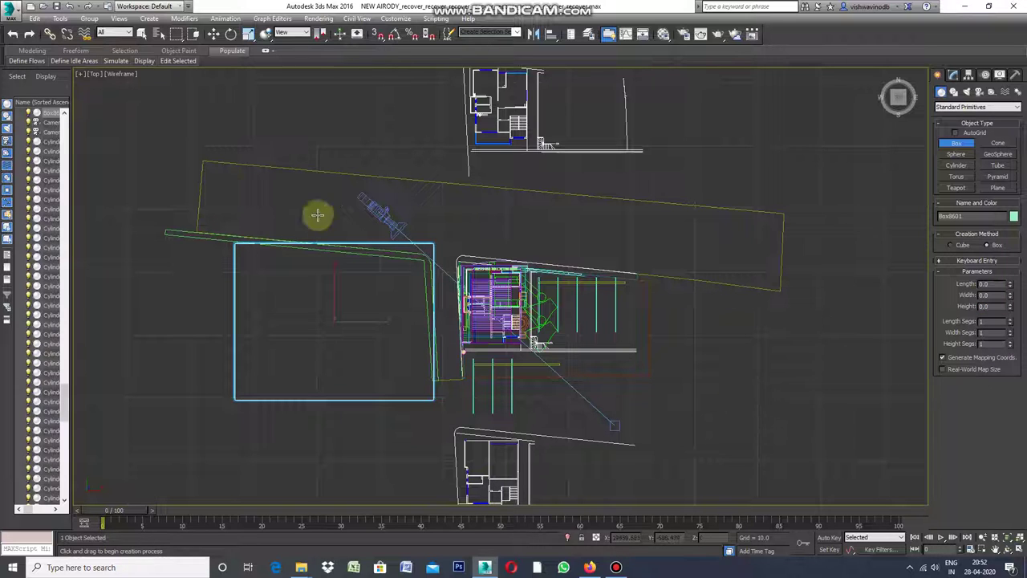
click(81, 75)
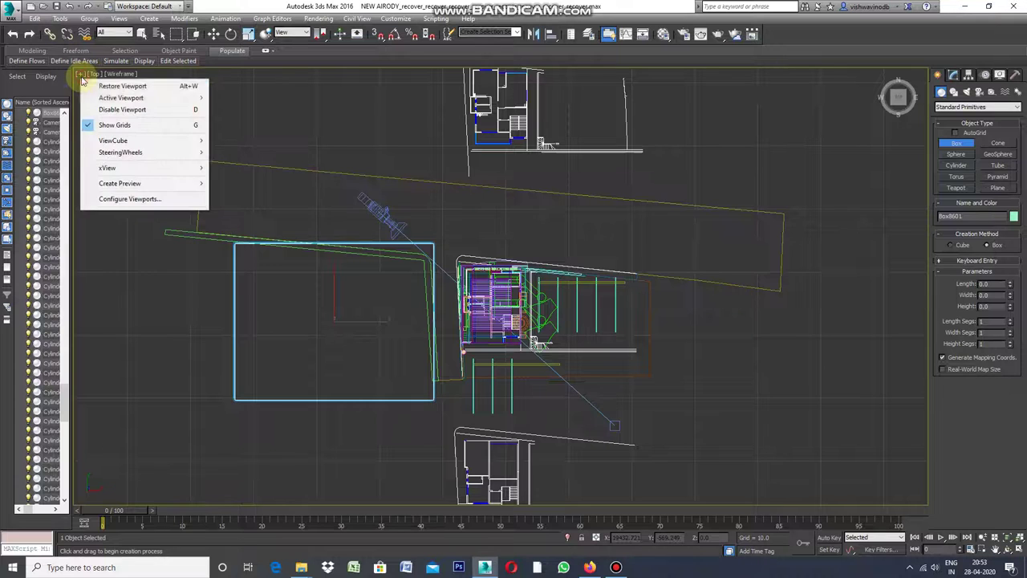
Restore the four-view layout, then maximize the Back view and zoom in on it.
click(105, 85)
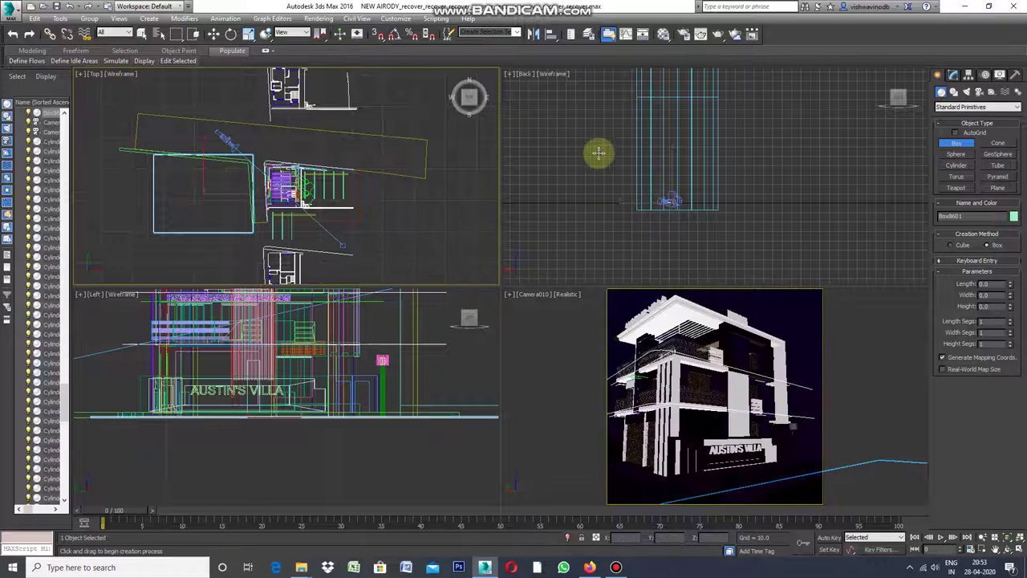
click(514, 83)
click(511, 74)
mouse_move(547, 97)
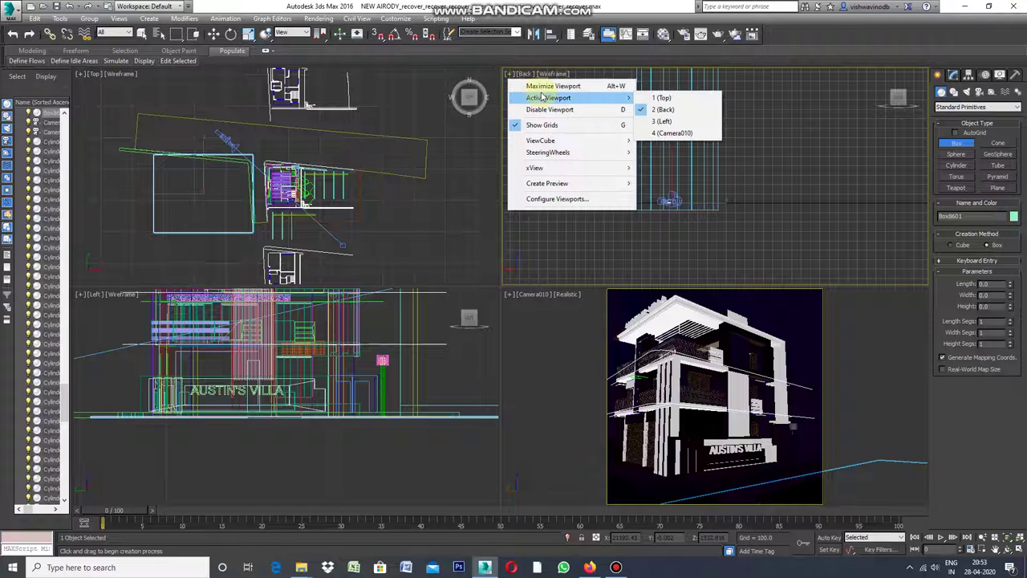
click(552, 86)
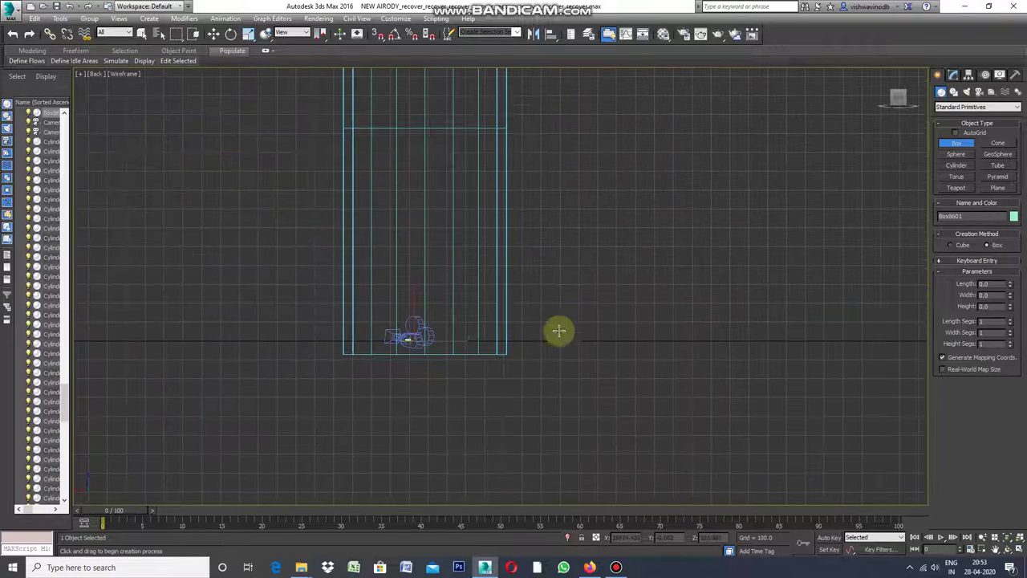
scroll(390, 357, up, 1)
scroll(412, 340, up, 1)
scroll(441, 314, up, 1)
scroll(418, 297, up, 2)
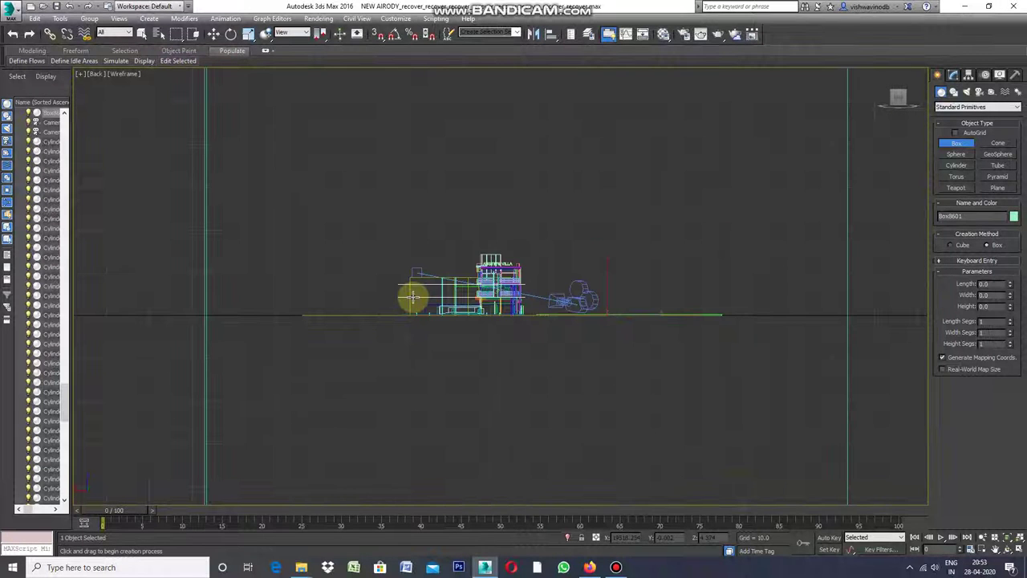
scroll(615, 322, up, 2)
scroll(614, 320, up, 1)
scroll(595, 324, up, 1)
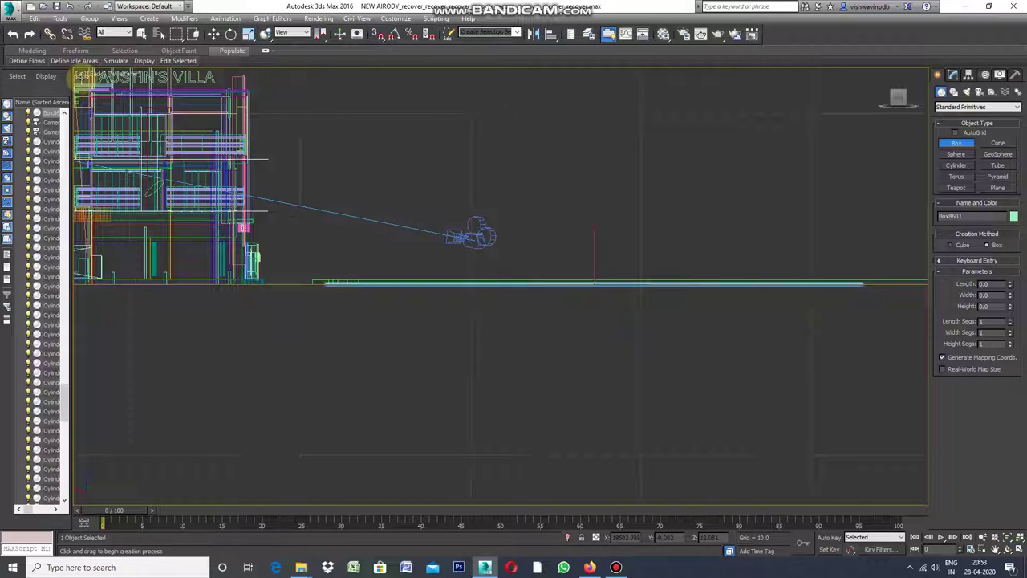
Briefly maximize the Camera010 view, then go back to the four-viewport layout.
click(82, 78)
click(120, 83)
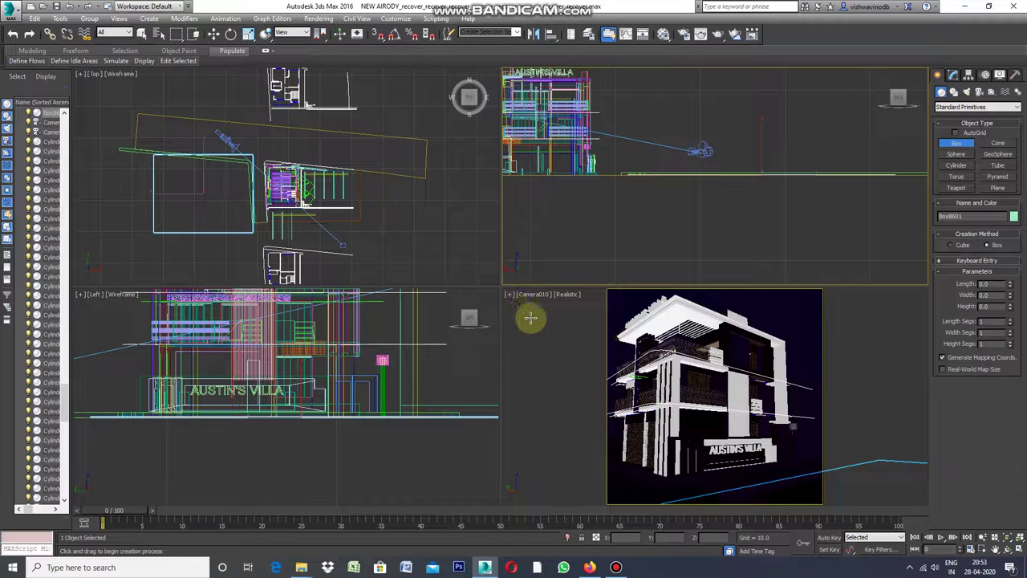
click(514, 300)
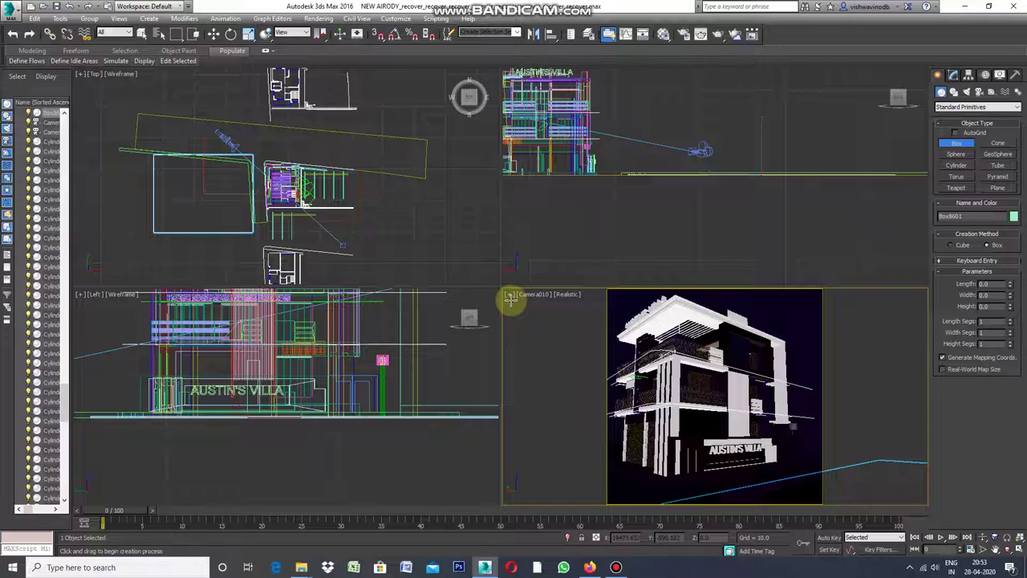
click(508, 296)
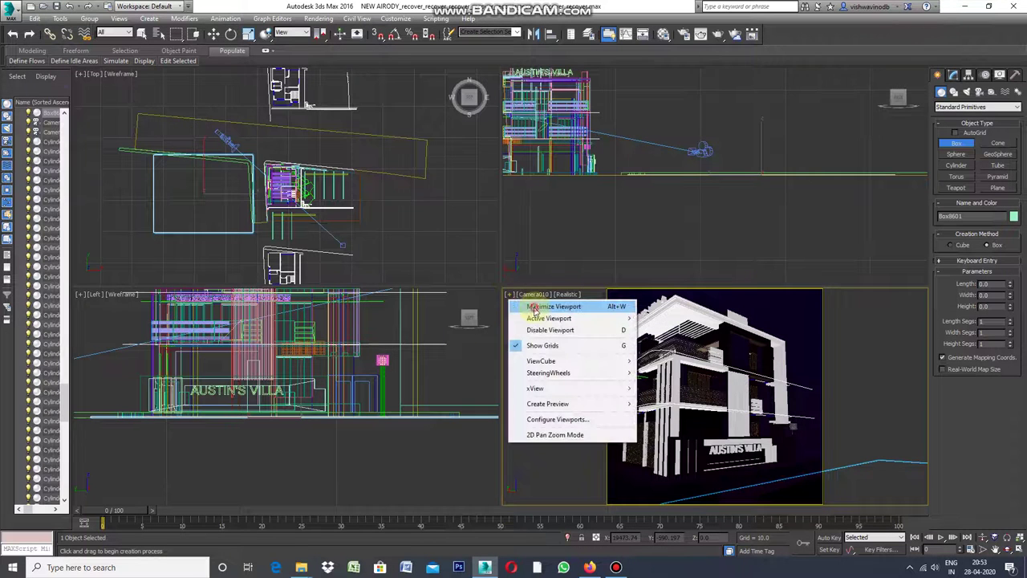
click(534, 307)
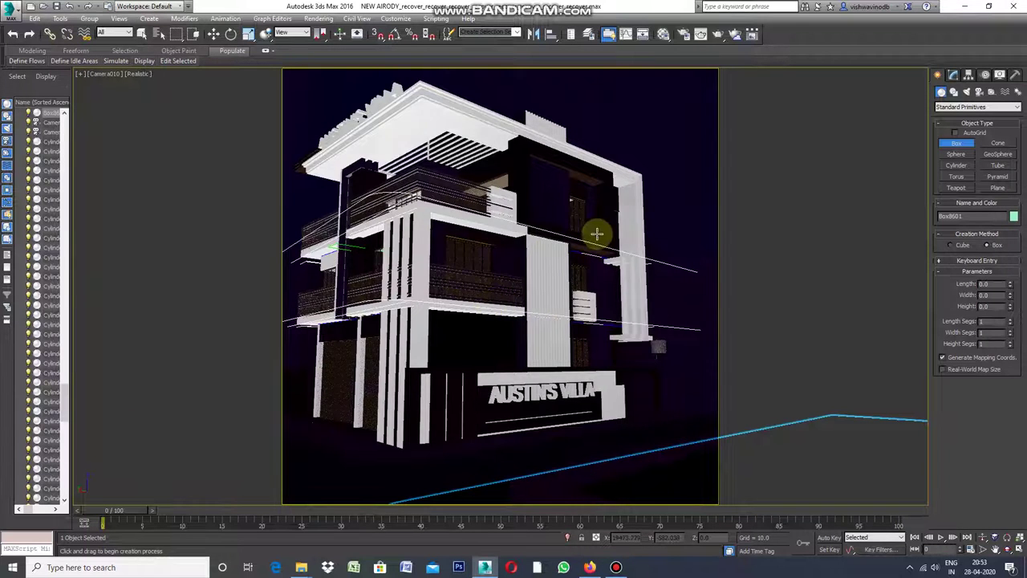
click(81, 75)
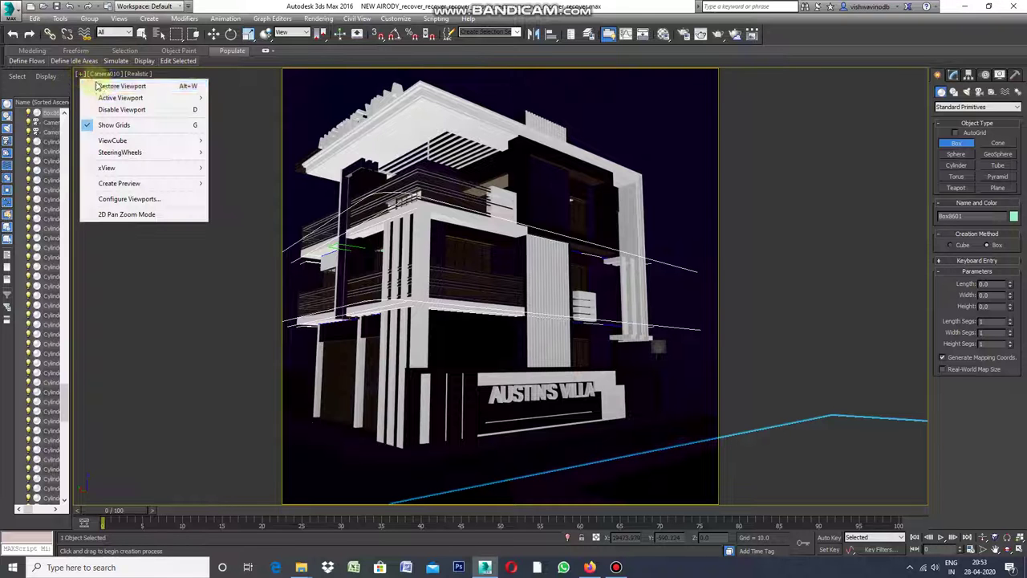
click(102, 85)
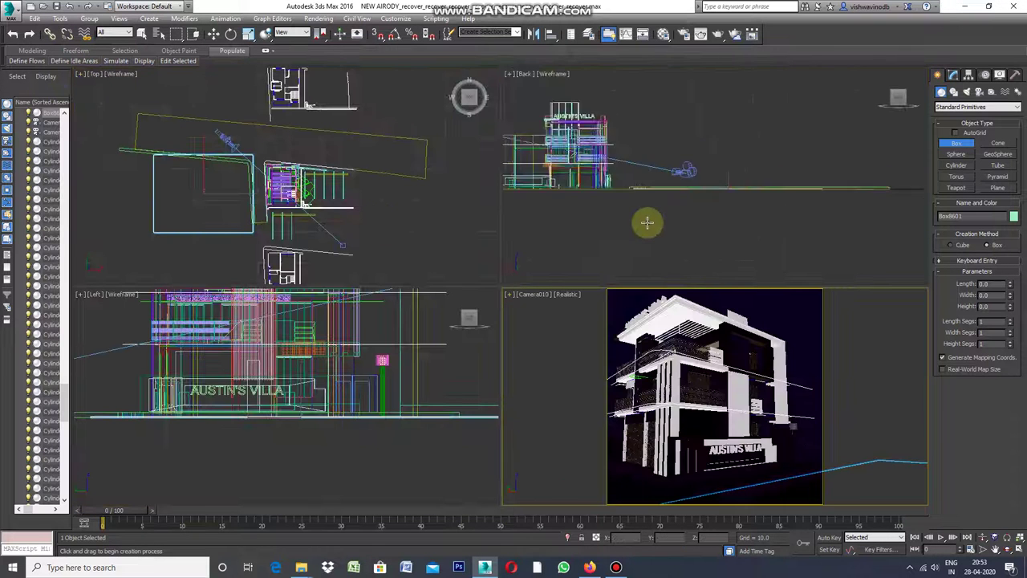
Select Tube361 and move it up along Y in the Back view, well above the house.
click(144, 35)
click(581, 151)
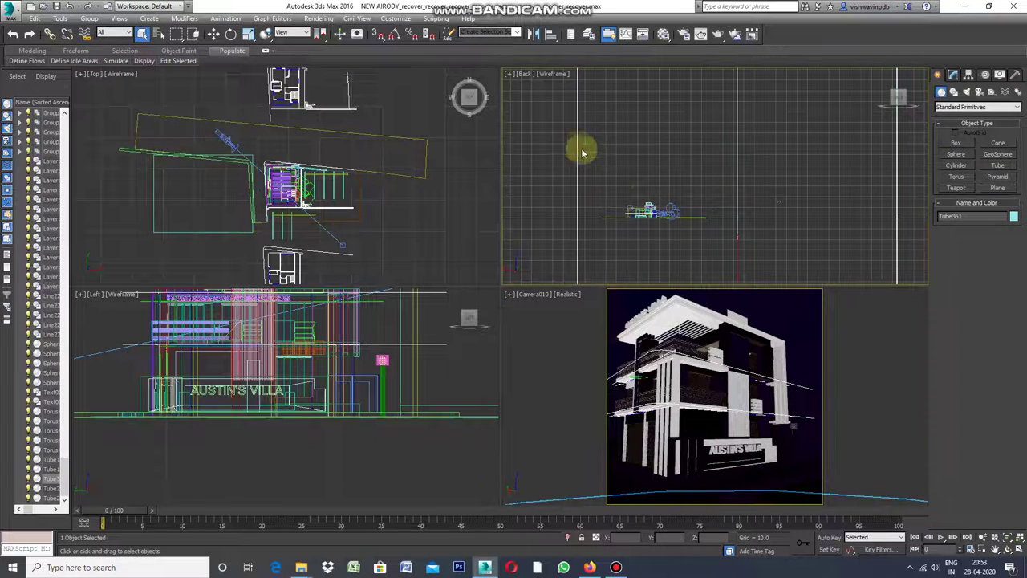
click(214, 33)
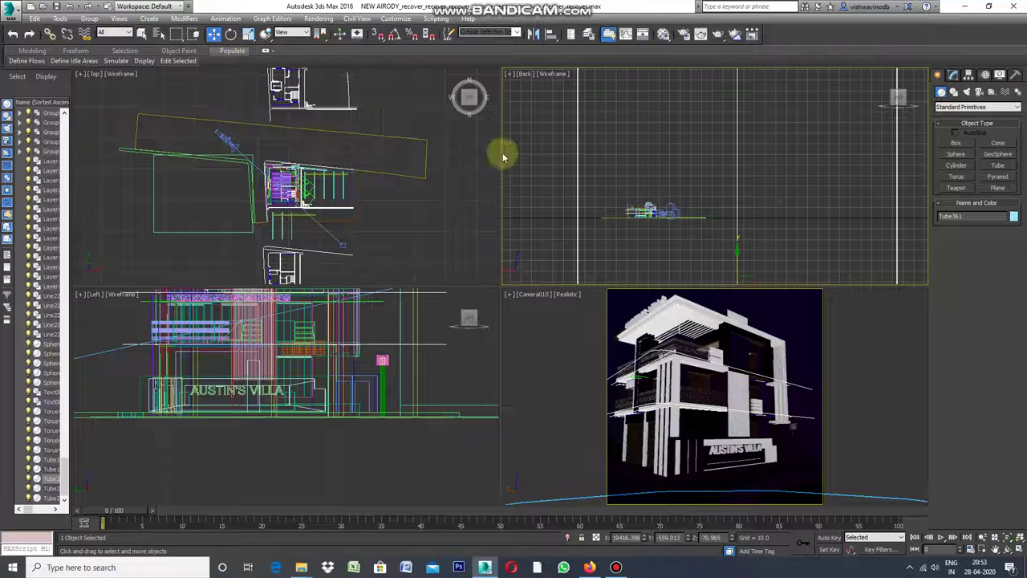
drag(737, 261, 725, 84)
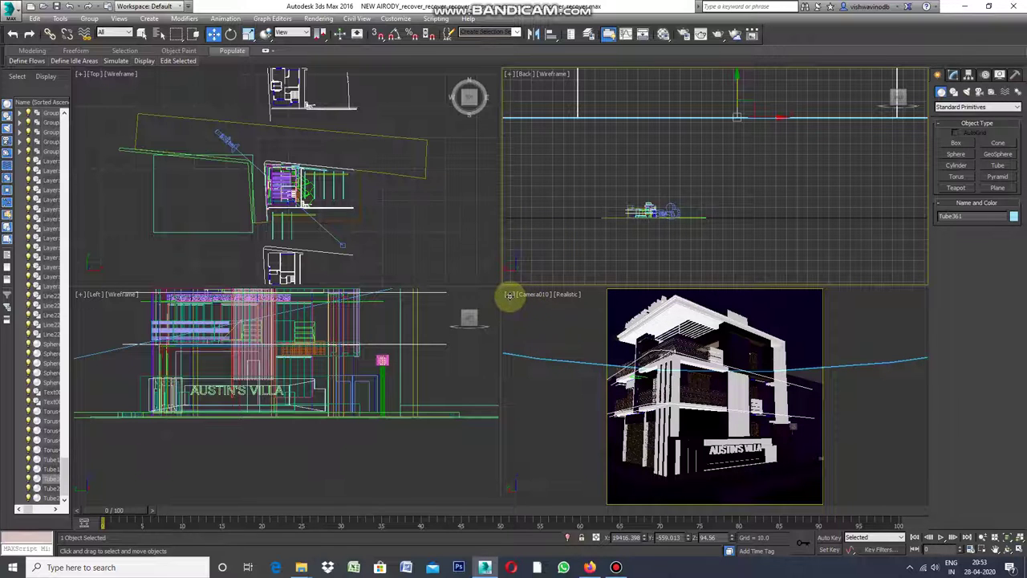
scroll(649, 193, up, 2)
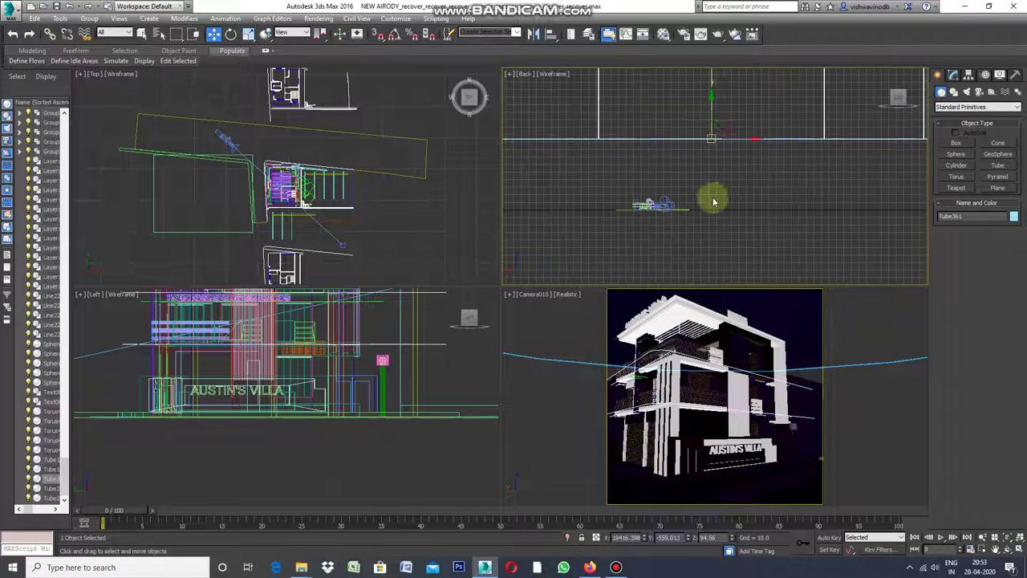
scroll(712, 157, up, 2)
drag(712, 143, 715, 97)
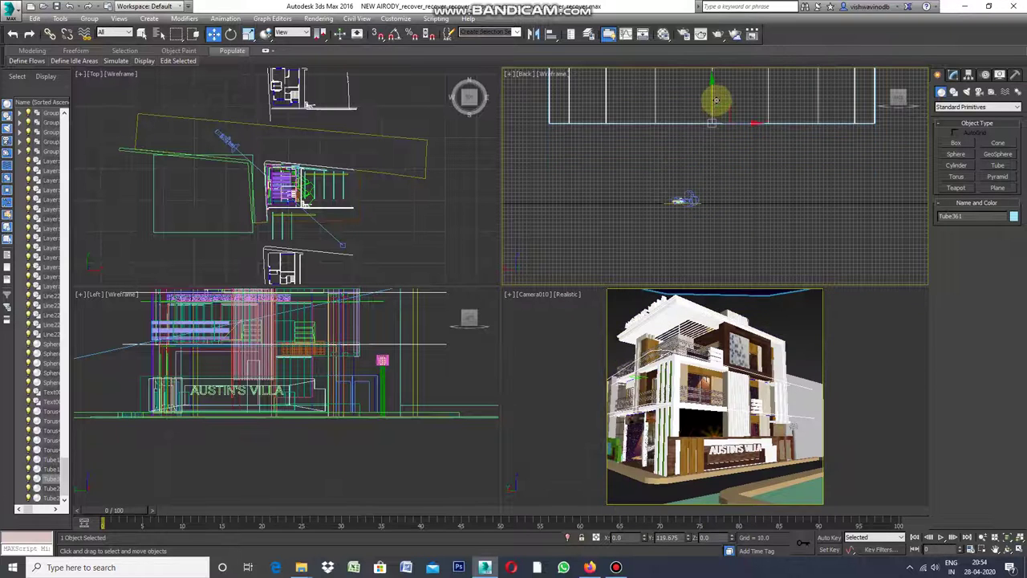
Select the lawn box Box8601 in the maximized Camera010 view, then restore four viewports.
click(509, 298)
click(530, 306)
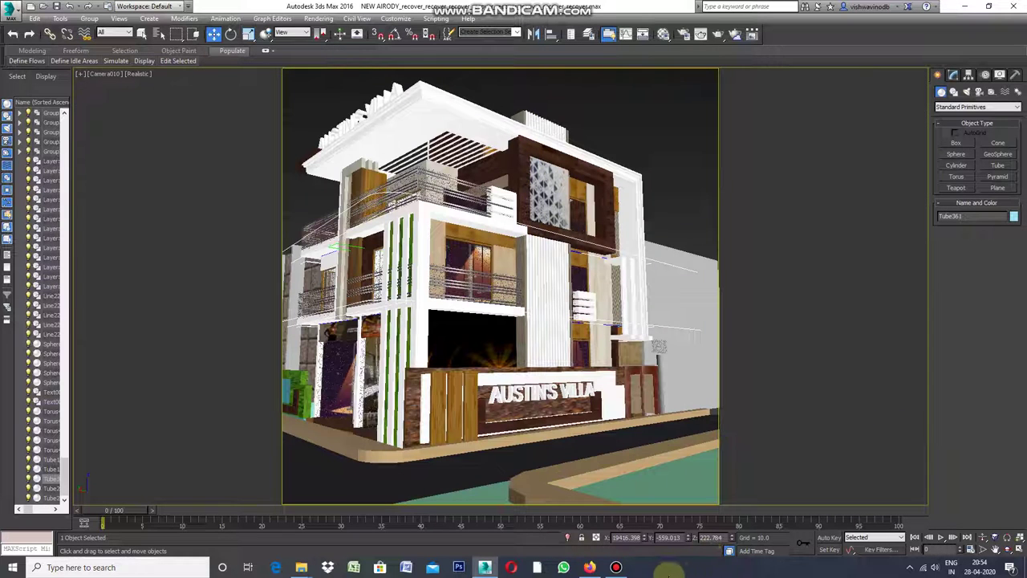
click(656, 491)
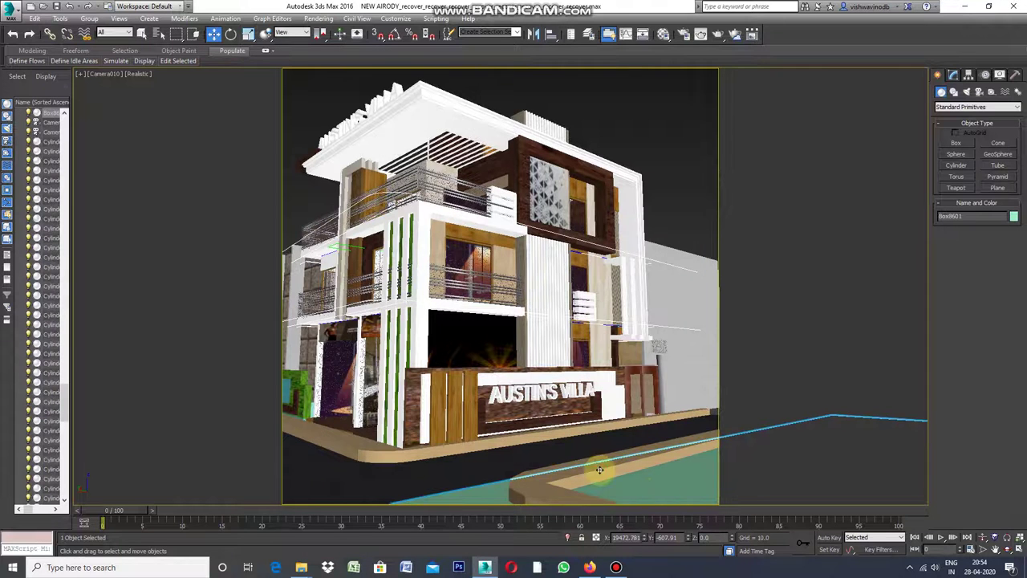
click(81, 74)
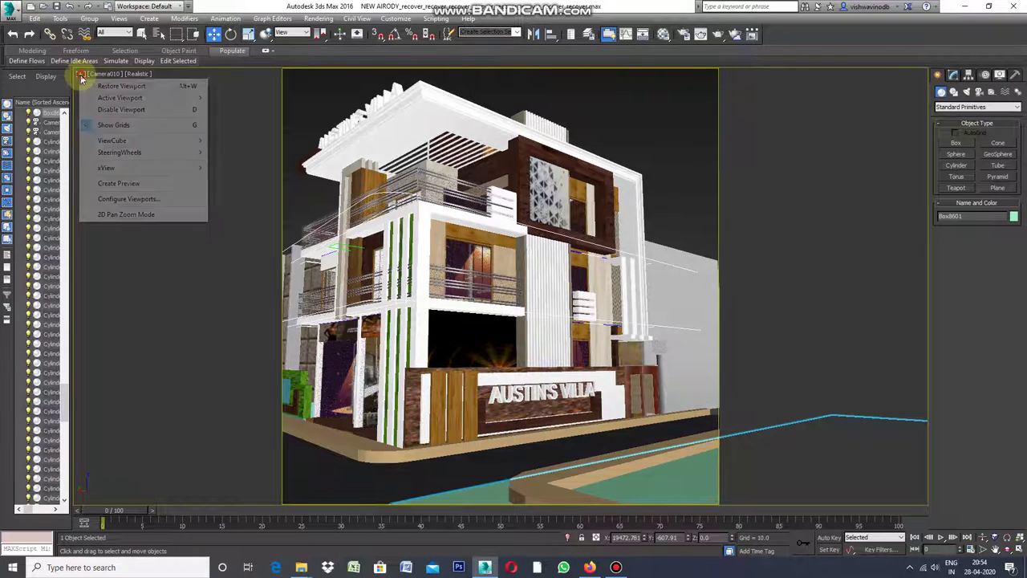
click(108, 86)
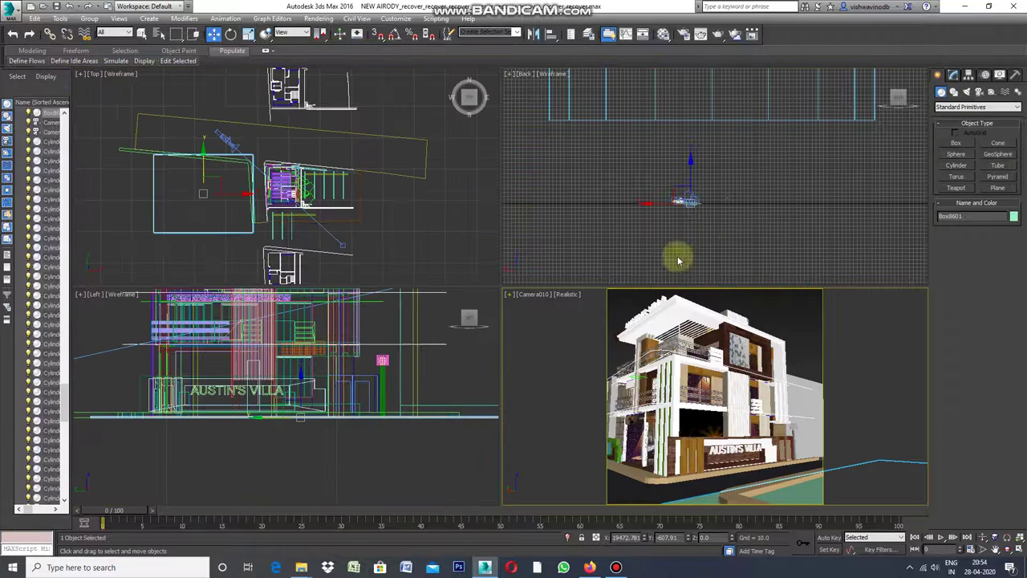
Nudge Box8601 down to Z -0.123 in the Back view, then maximize the Camera010 view.
scroll(700, 215, up, 1)
scroll(682, 207, up, 2)
scroll(677, 190, up, 1)
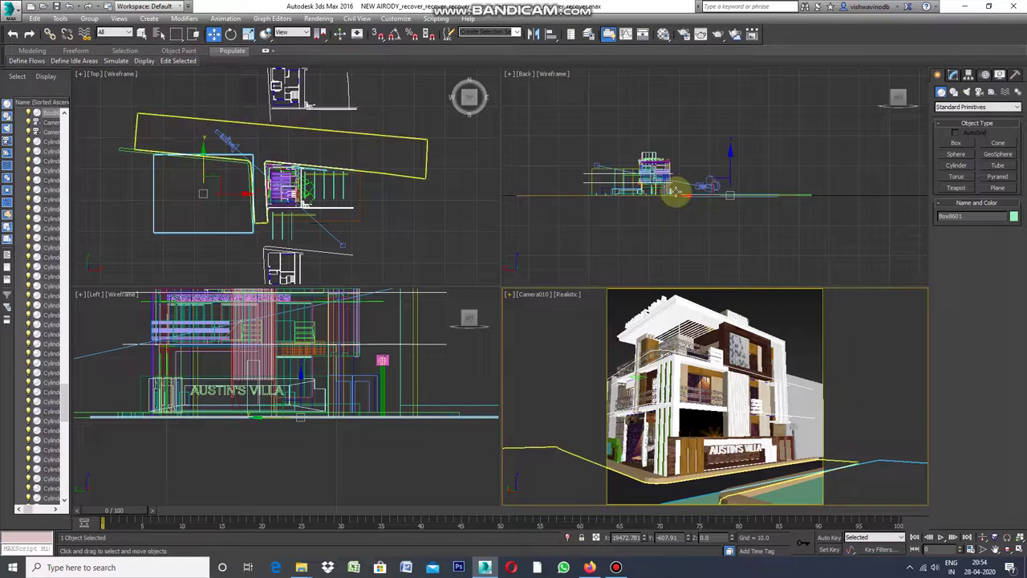
scroll(717, 200, up, 1)
scroll(740, 191, up, 1)
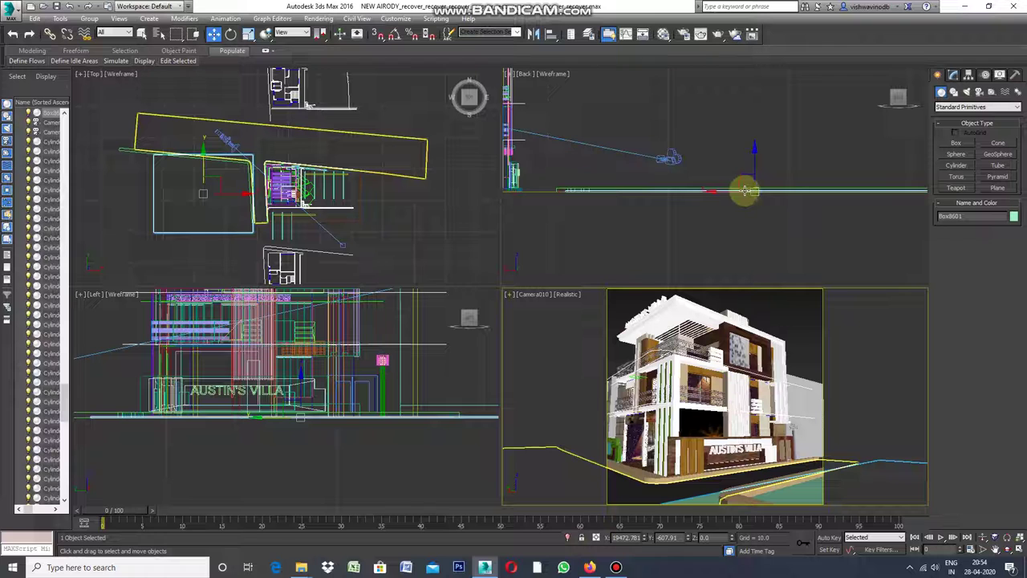
scroll(746, 184, up, 1)
click(760, 173)
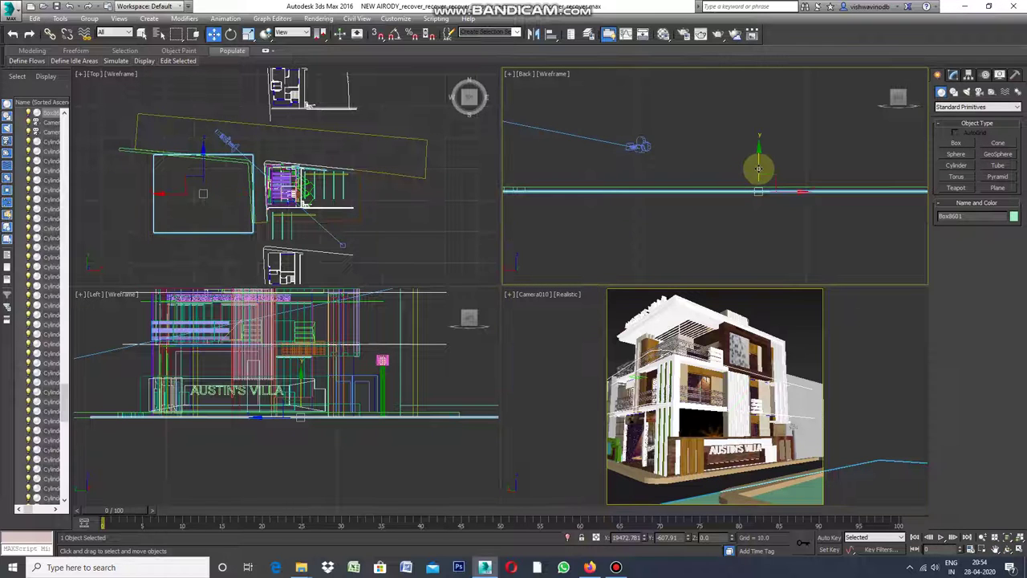
drag(758, 169, 759, 172)
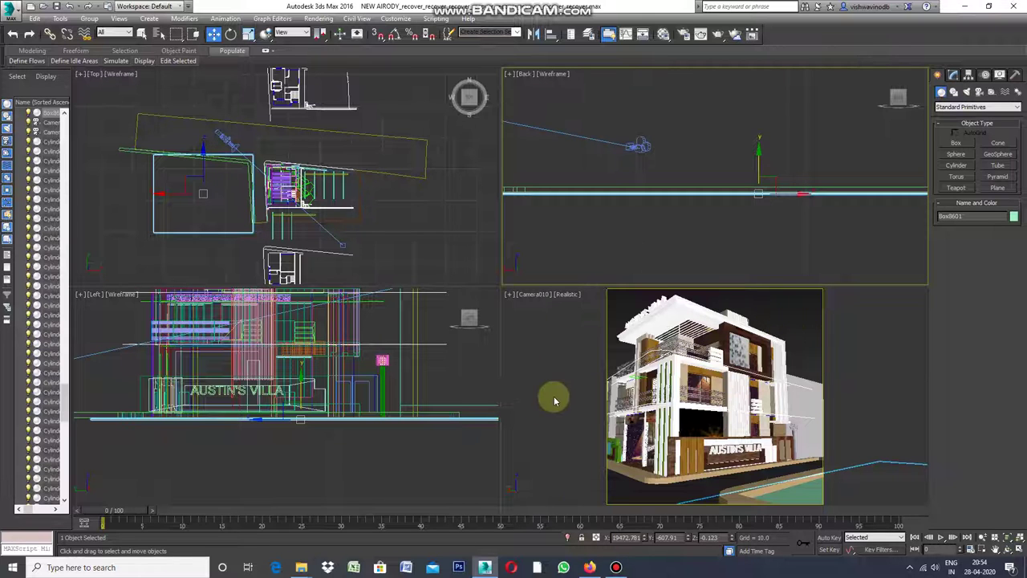
click(509, 296)
click(536, 303)
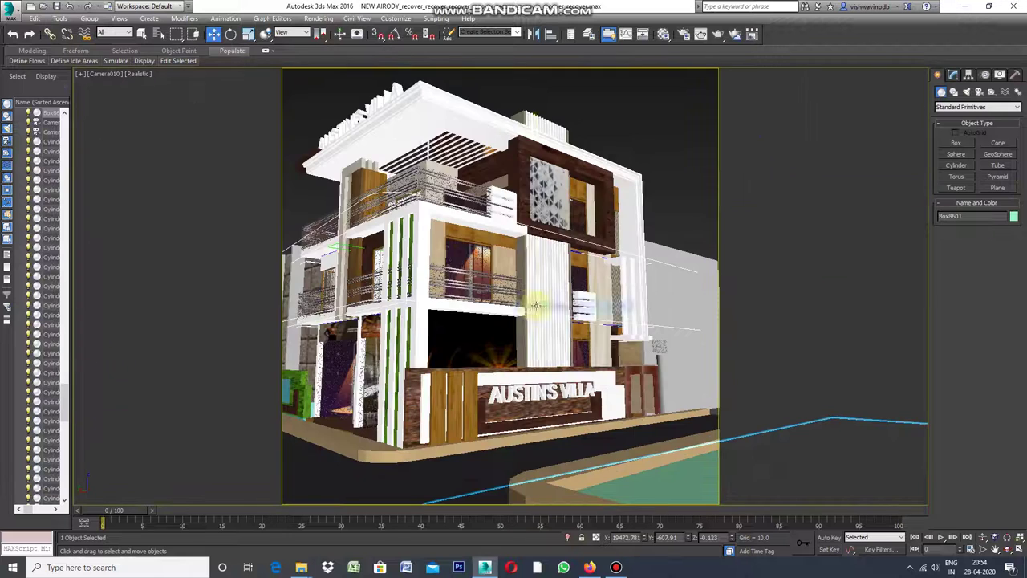
Deselect all and drag the Ground_04 grass image from the materials folder into 3ds Max.
click(194, 274)
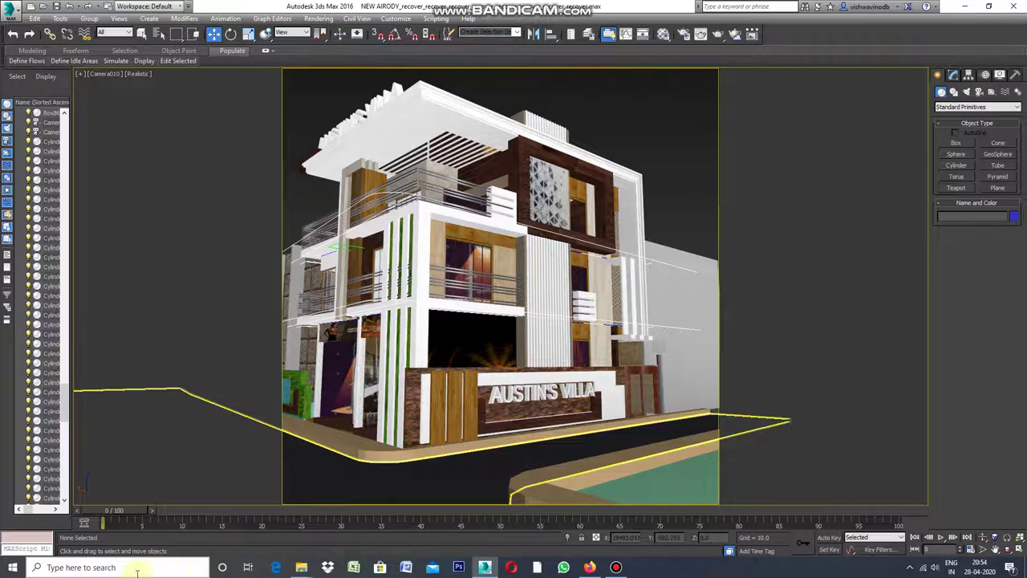
mouse_move(301, 567)
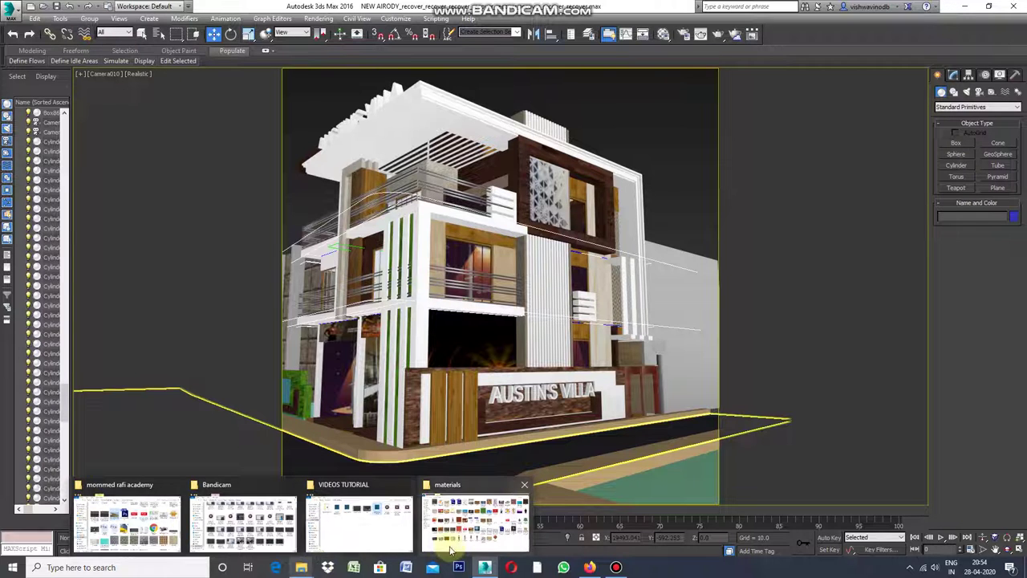
click(497, 514)
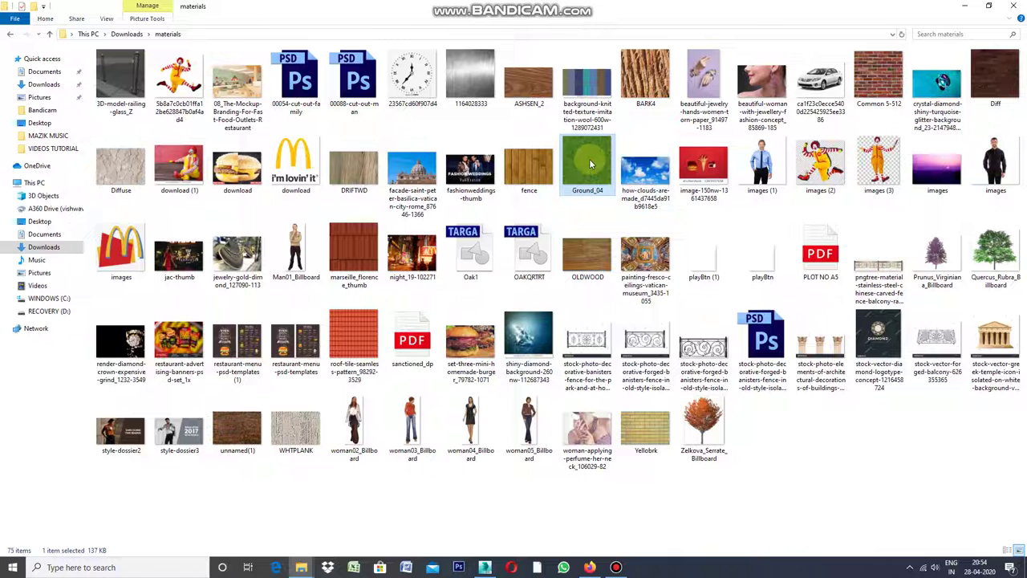
drag(571, 474, 523, 527)
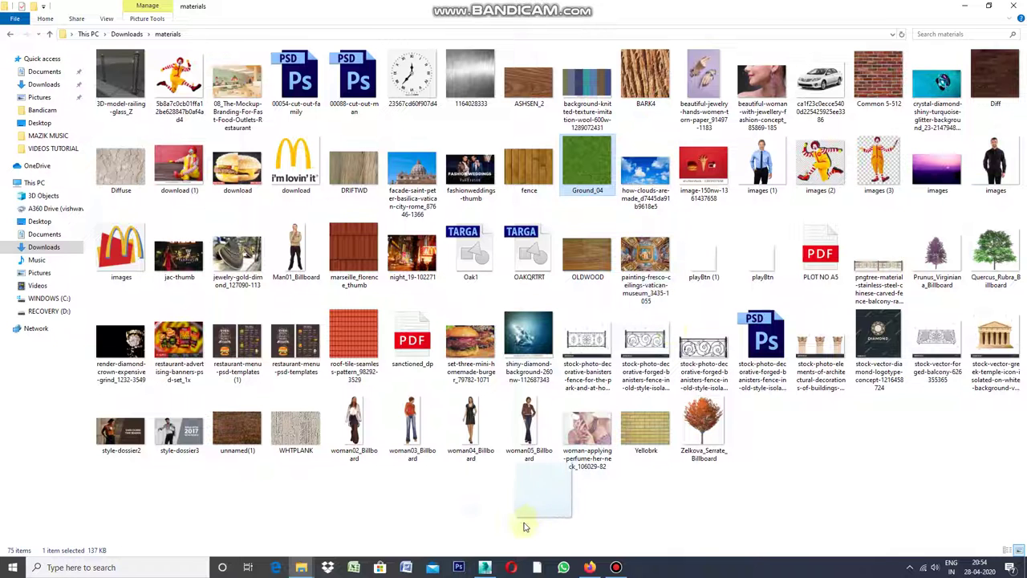
click(485, 567)
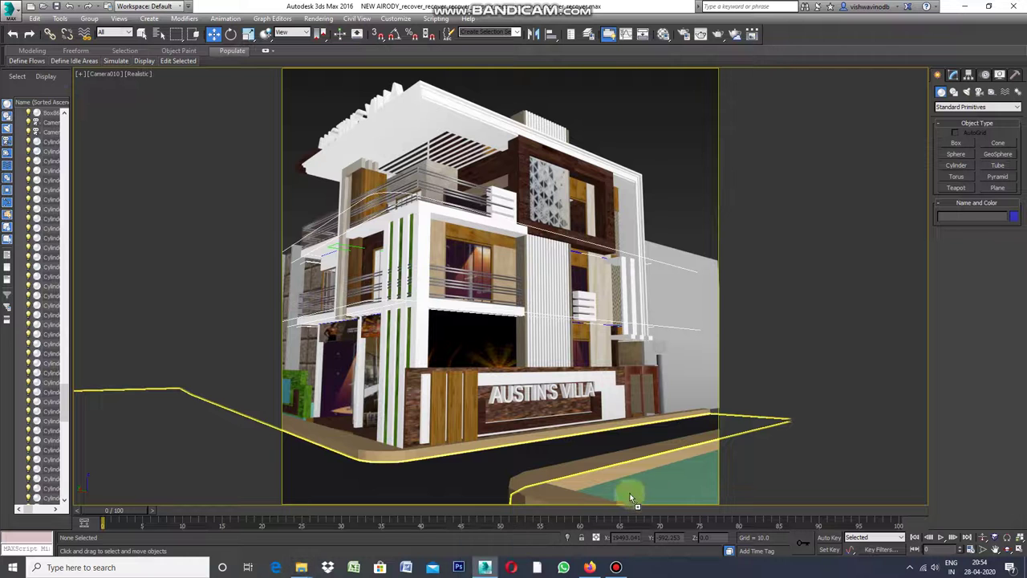
Drop the Ground_04 image onto the lawn box so it shows a green grass texture.
drag(667, 476, 673, 476)
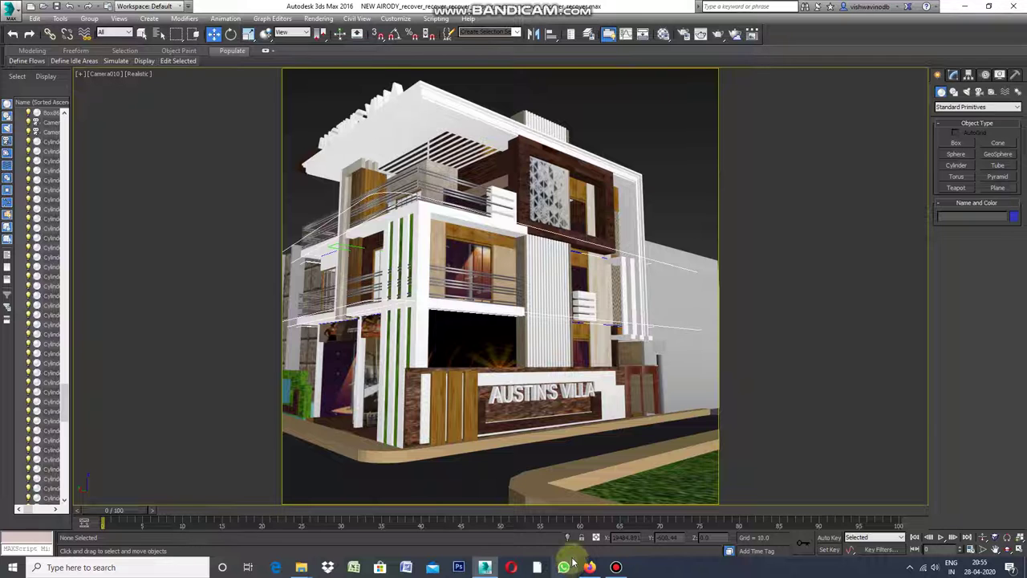
mouse_move(572, 564)
mouse_down()
mouse_move(667, 492)
mouse_move(728, 550)
mouse_up()
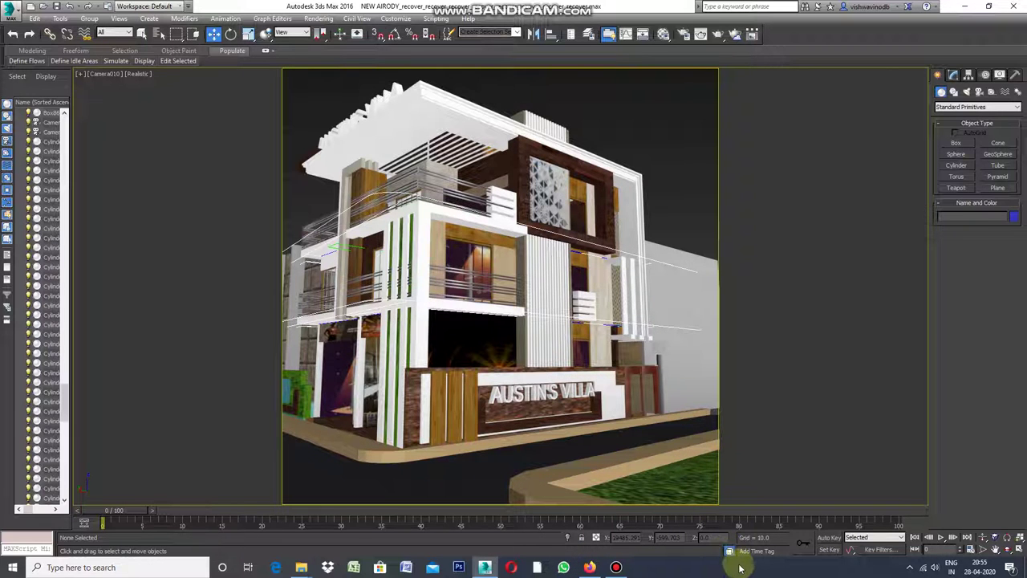
click(246, 280)
click(181, 187)
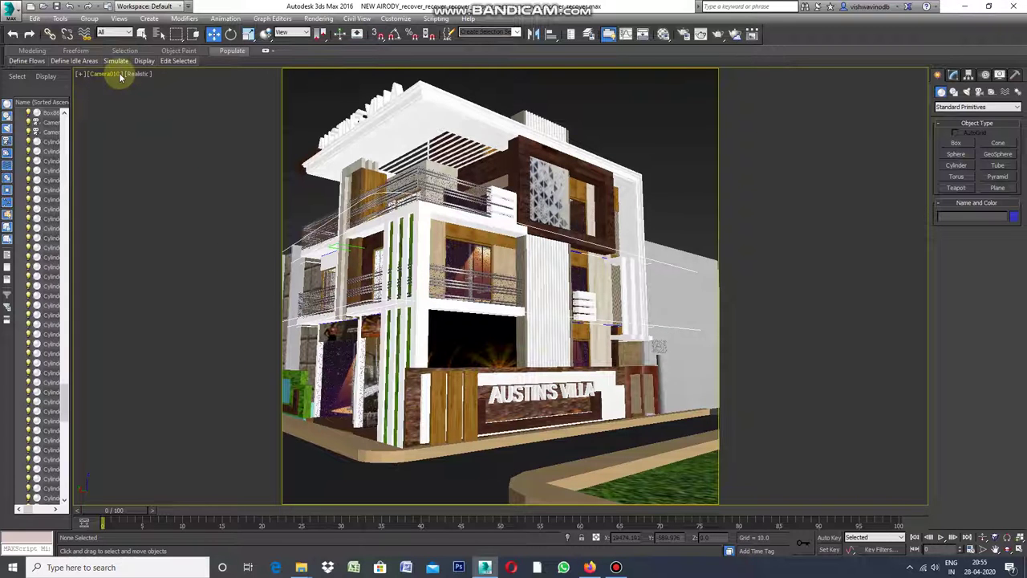